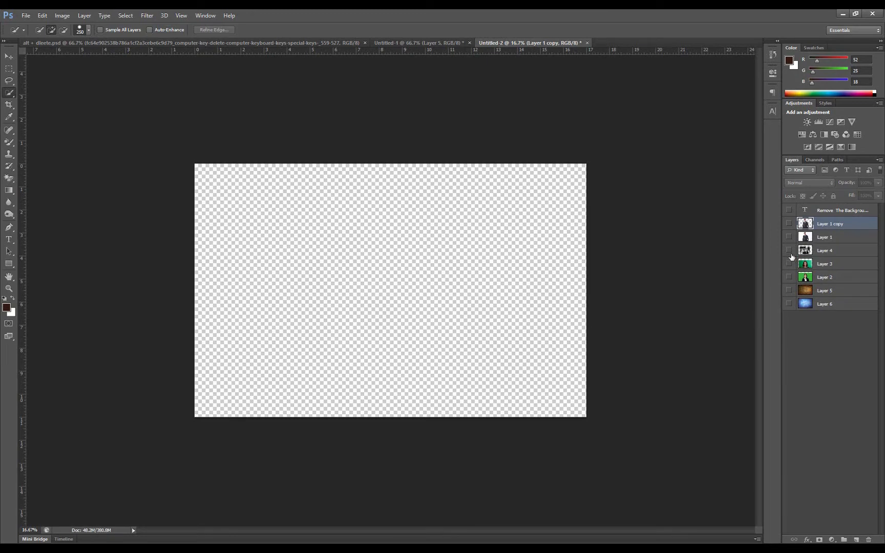
Step: Show and activate Layer 4, then make a Quick Selection of the man, covering his hat, face and jacket
left_click(789, 250)
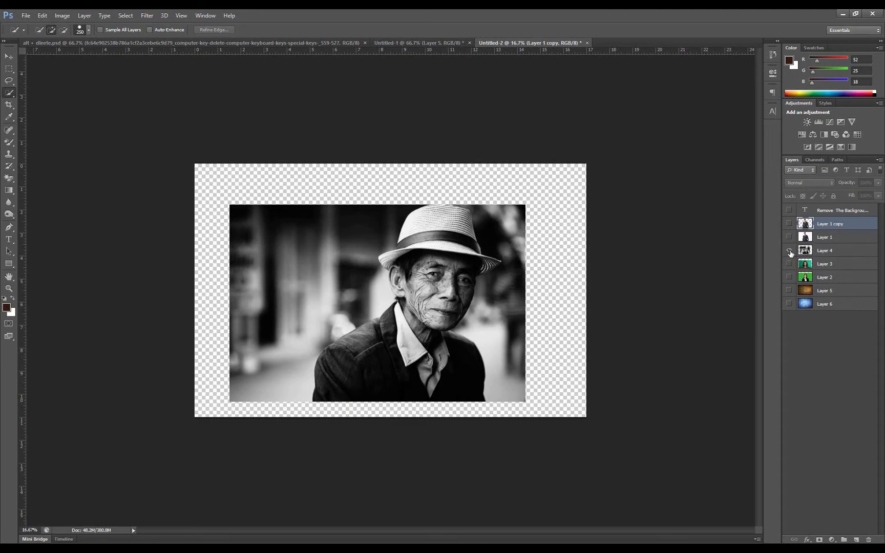
key("ctrl+plus")
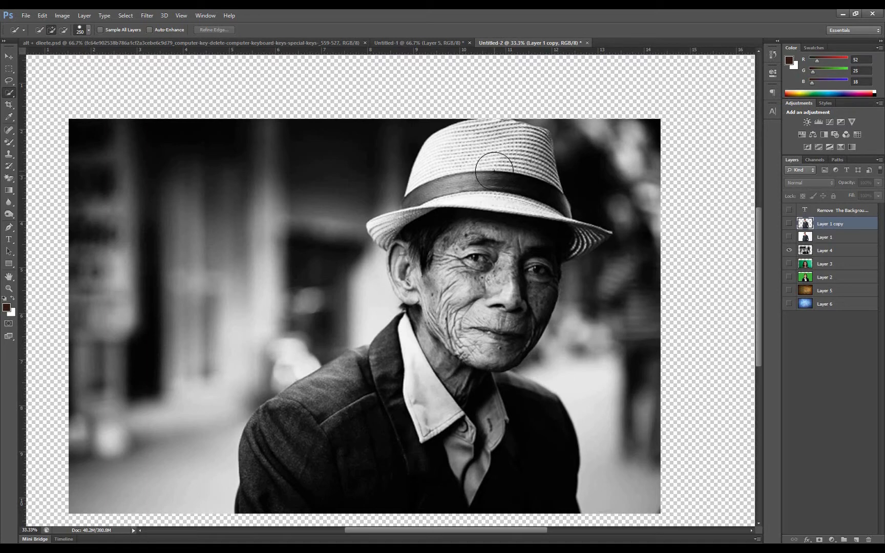
key("alt+bracketleft")
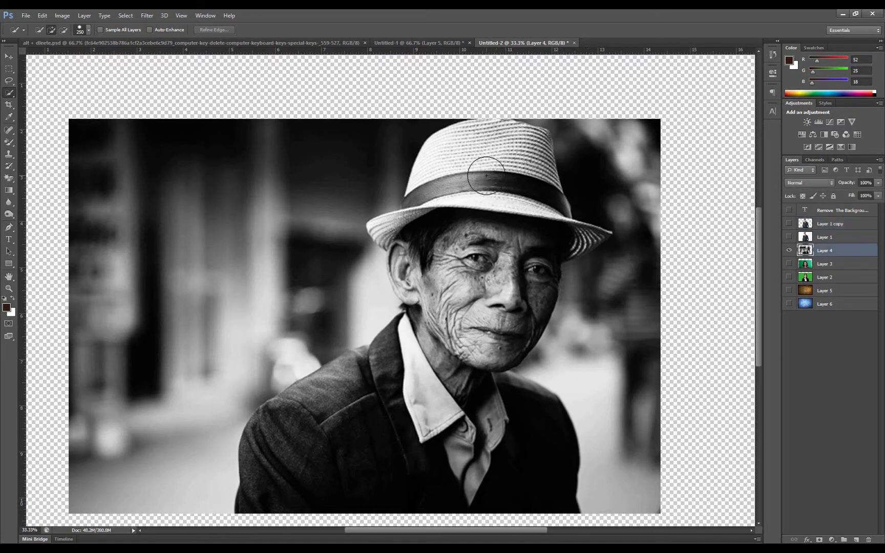
mouse_move(480, 178)
left_mouse_down()
mouse_move(507, 202)
mouse_move(410, 435)
mouse_move(468, 461)
mouse_move(492, 453)
mouse_move(495, 442)
mouse_move(446, 402)
mouse_move(433, 281)
mouse_move(402, 248)
mouse_move(448, 258)
left_mouse_up()
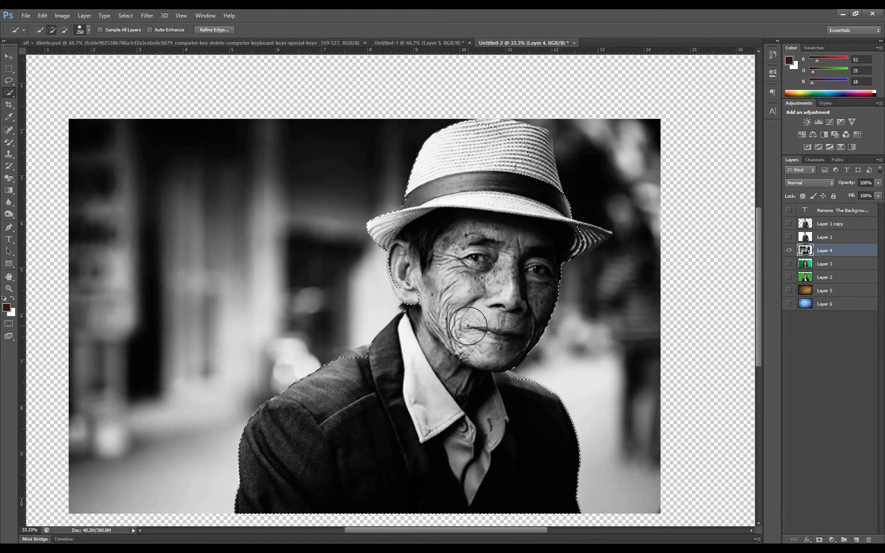
Step: With the selection brush reduced to size 45, add the missed areas at the hat brim, ear, shoulder and hat crown to the man's selection
key("bracketleft")
key("bracketleft")
key("bracketleft")
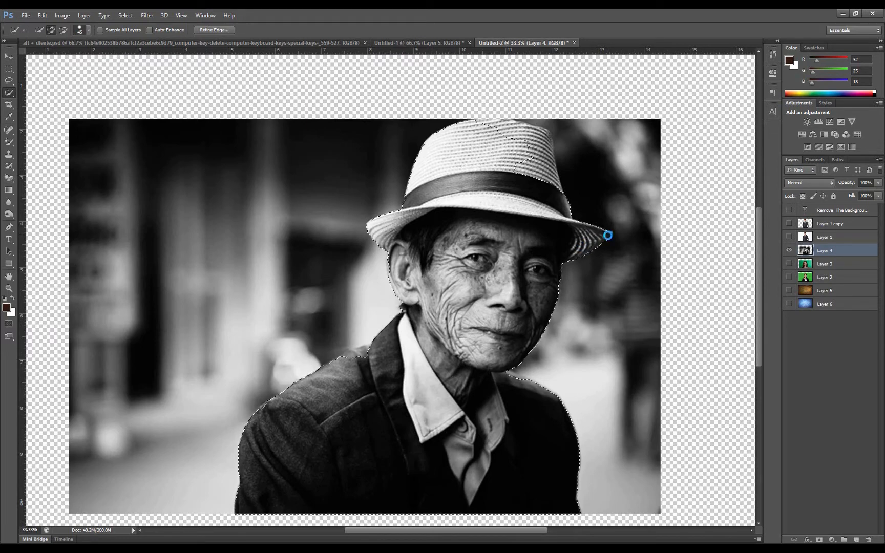
left_click(395, 226)
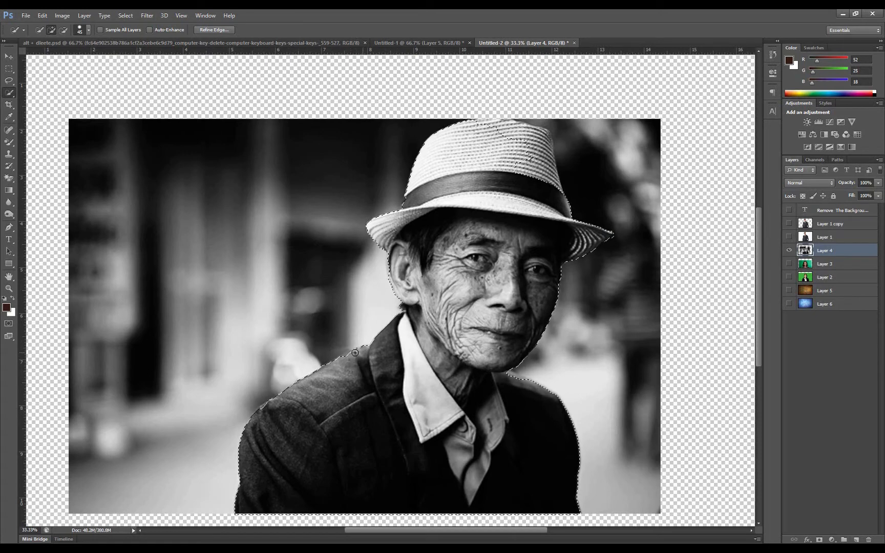
left_click(434, 380)
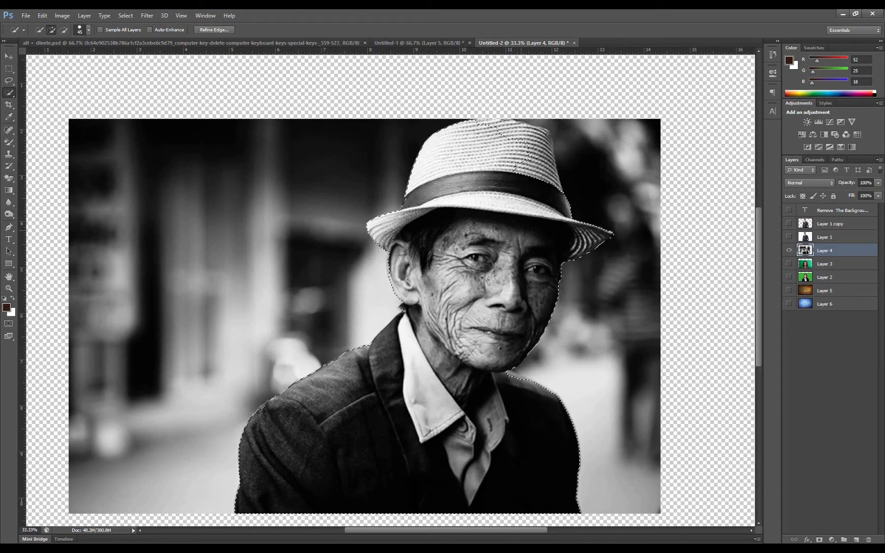
left_click_drag(542, 155, 540, 139)
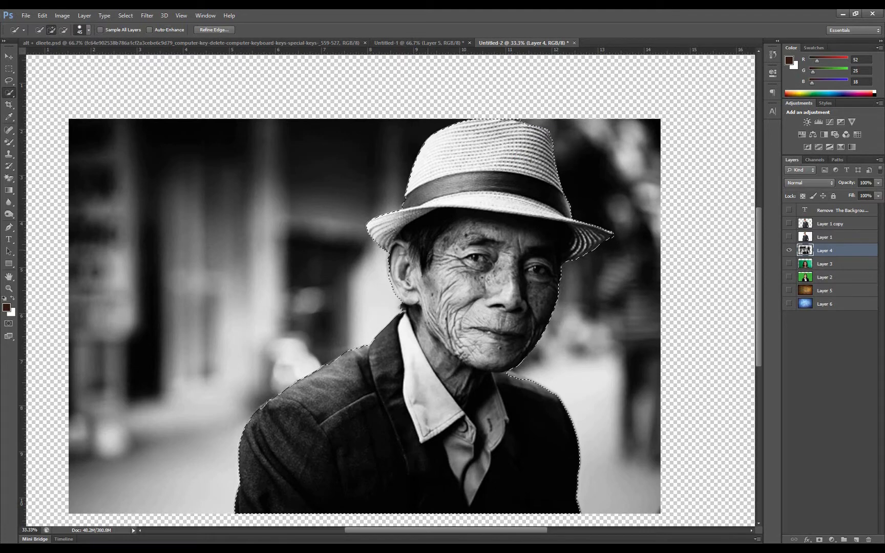
Step: Refine the man's selection edge with Smooth 23 and Feather 5.4 px, and output the cutout to a new layer
left_click(214, 29)
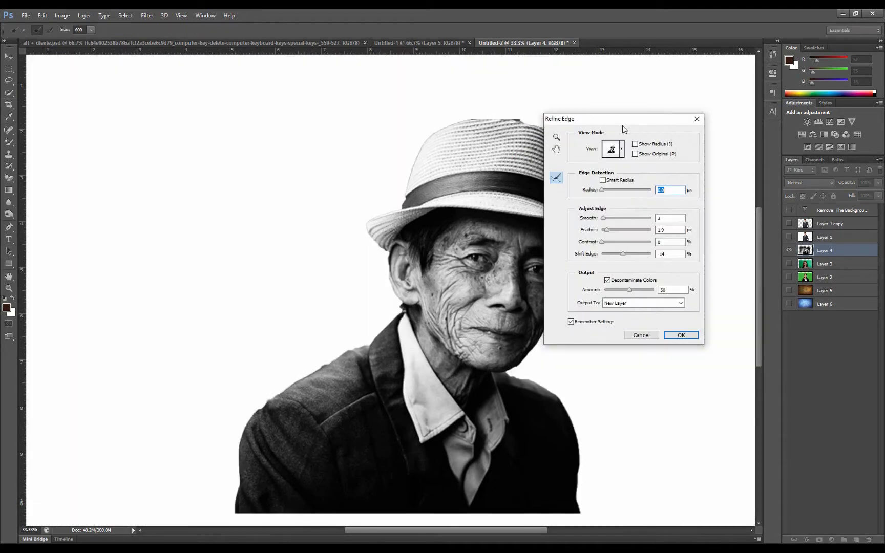
left_click_drag(617, 125, 682, 128)
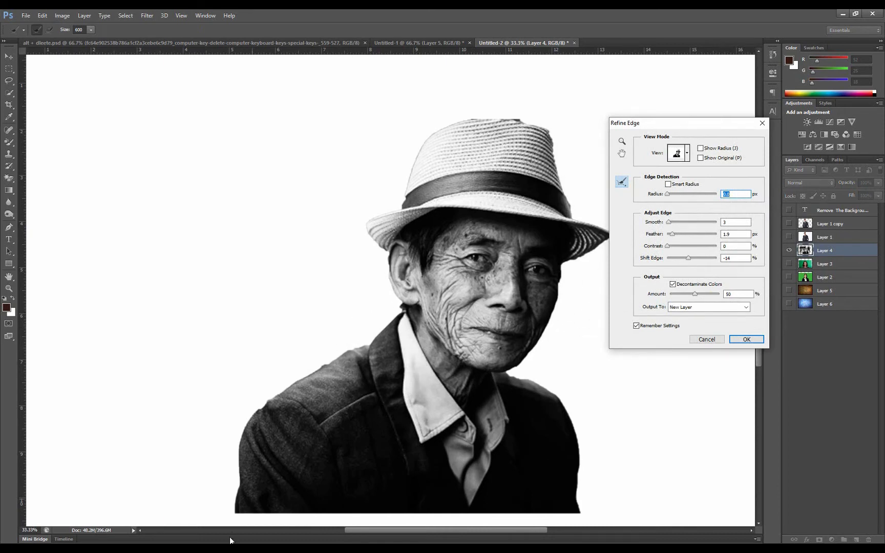
left_click_drag(668, 223, 676, 223)
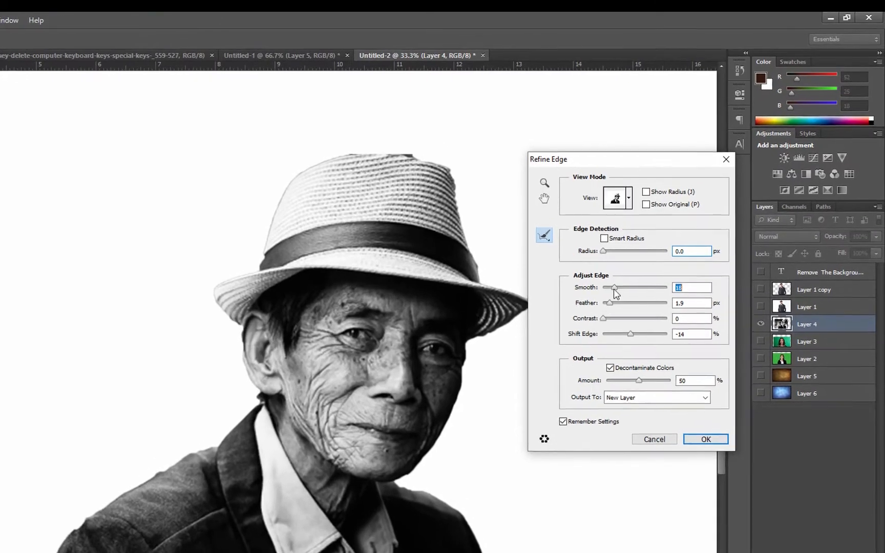
left_click_drag(609, 304, 616, 304)
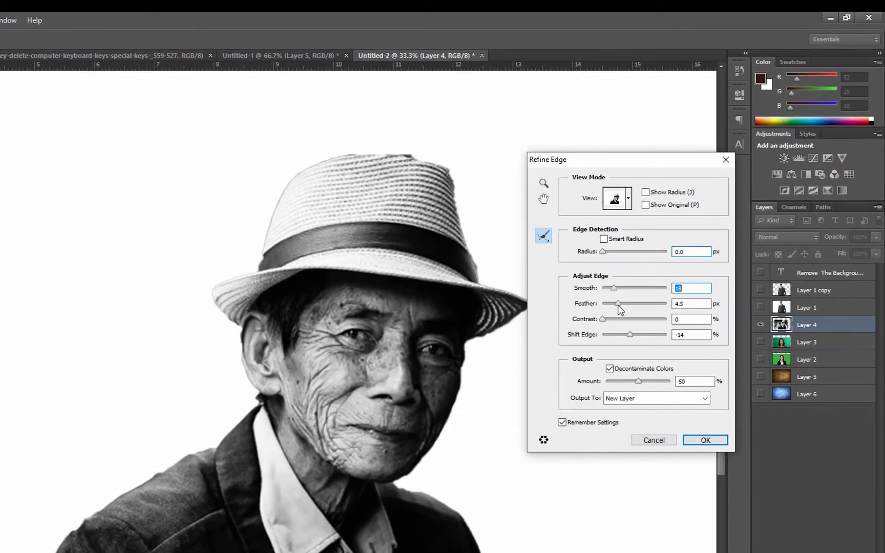
left_click_drag(620, 305, 618, 288)
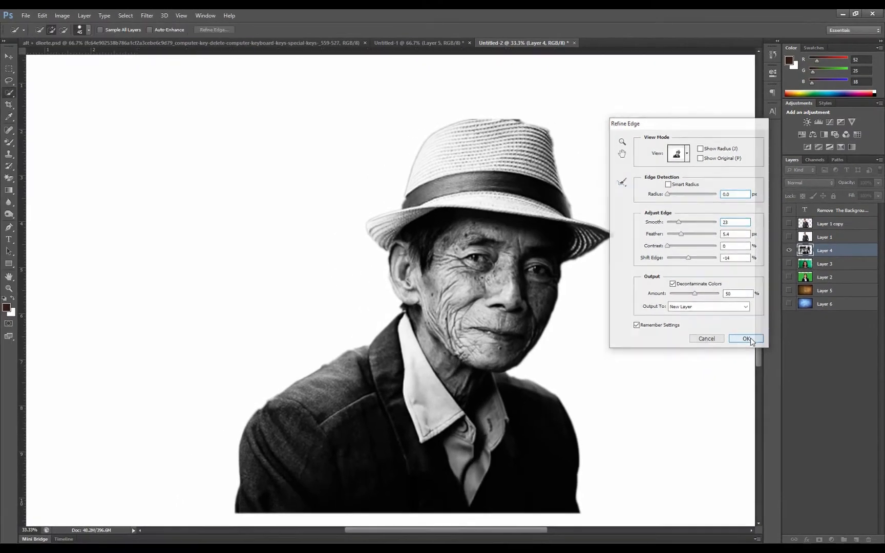
left_click(705, 440)
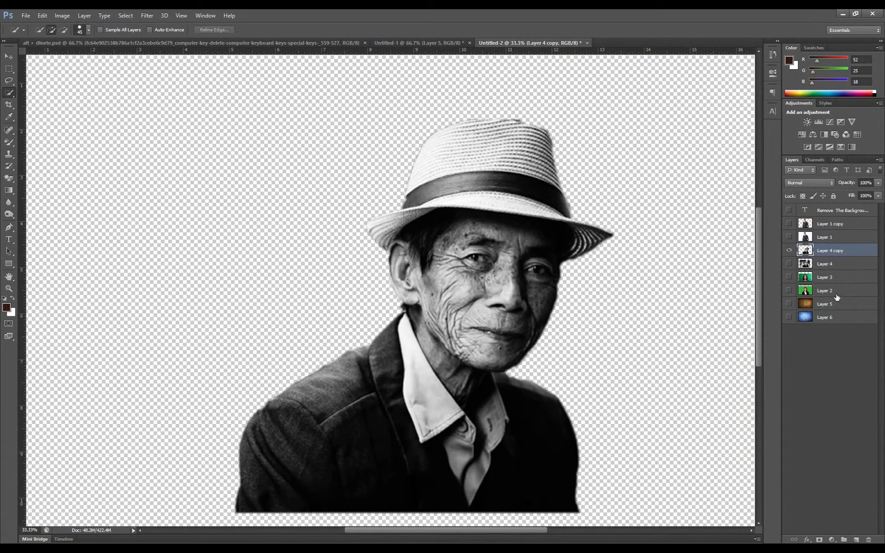
Step: Show Layer 3 with the woman on green and hide the man's cutout, Layer 4 copy
key("ctrl+minus")
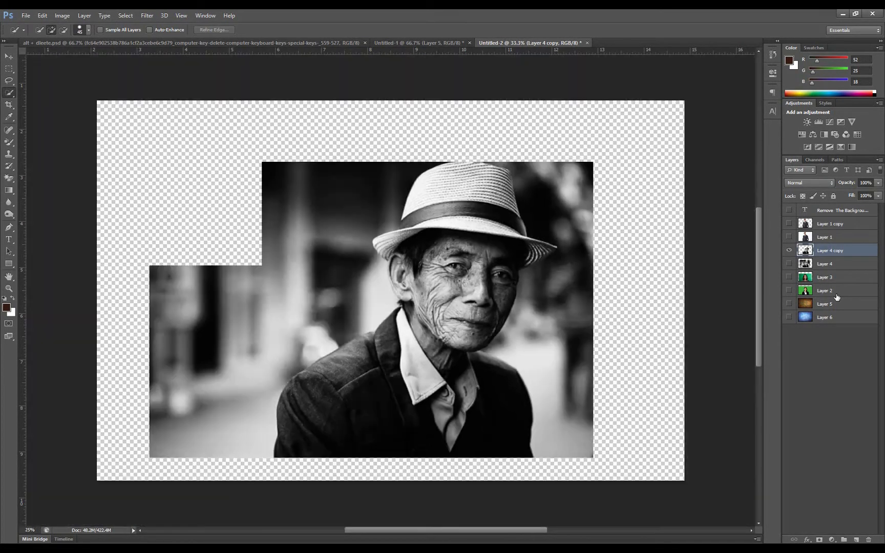
left_click(789, 278)
left_click(789, 251)
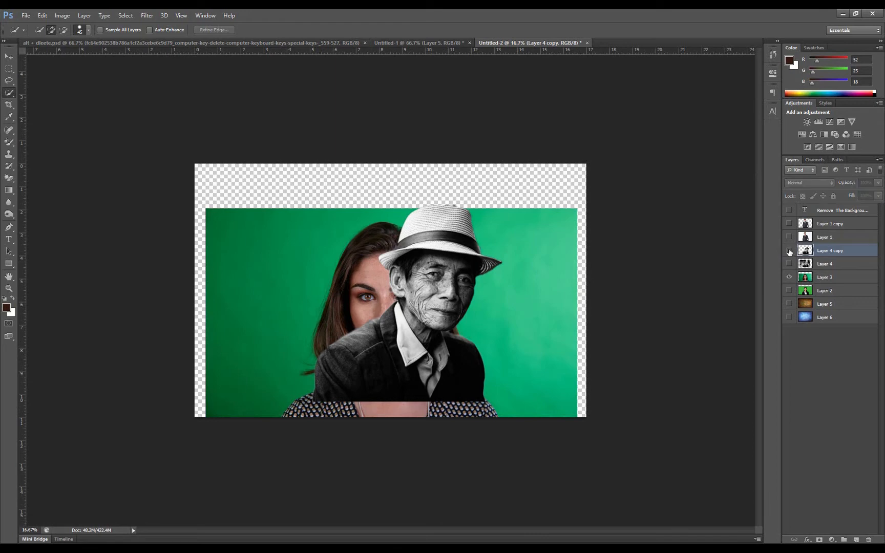
Step: Make a Quick Selection of the woman on Layer 3, covering her face, hair, neck and patterned top
key("ctrl+plus")
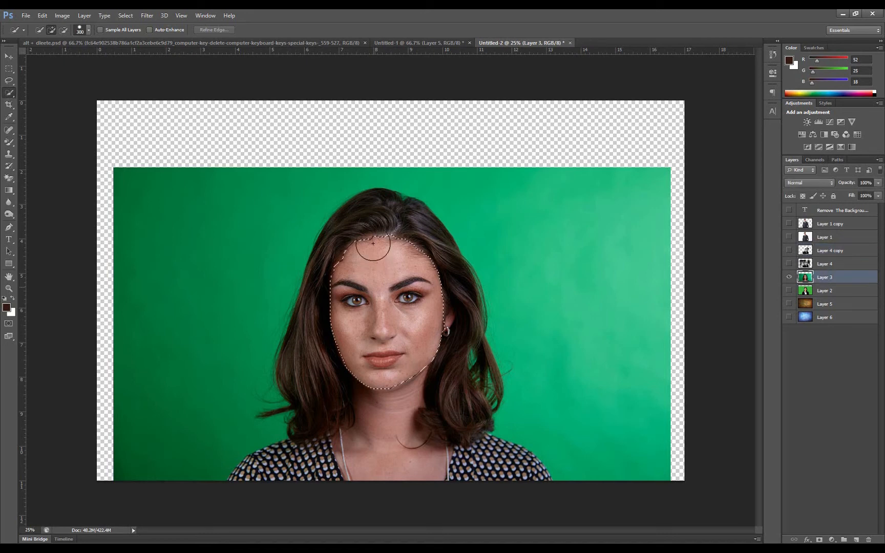
left_click(381, 258)
left_click_drag(420, 271, 377, 423)
left_click_drag(499, 486, 249, 468)
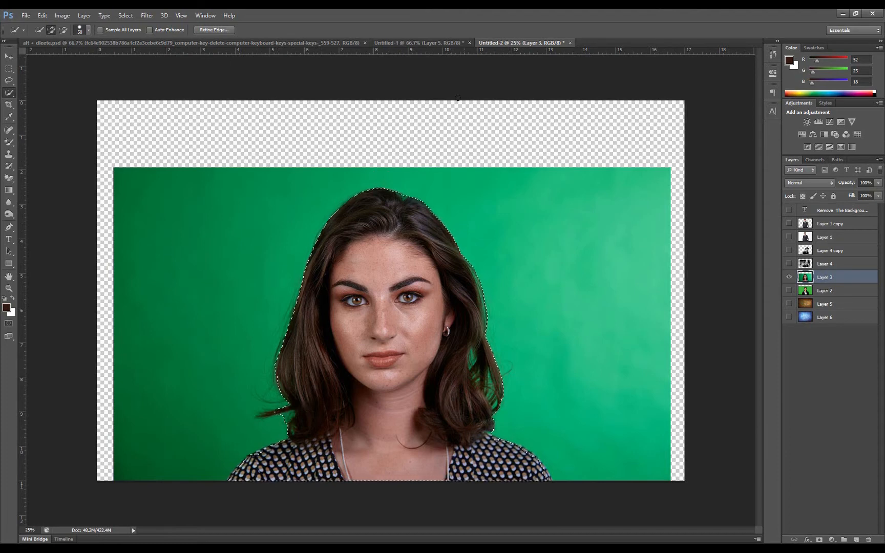
Step: Start Refine Edge on the woman's selection, compare the Marching Ants, On White and On Black views, and settle on On White
left_click(214, 30)
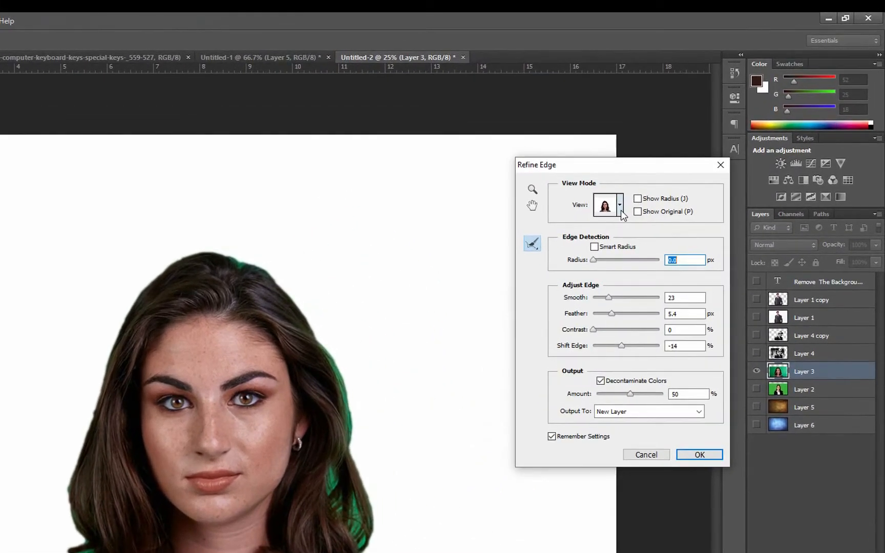
left_click(620, 206)
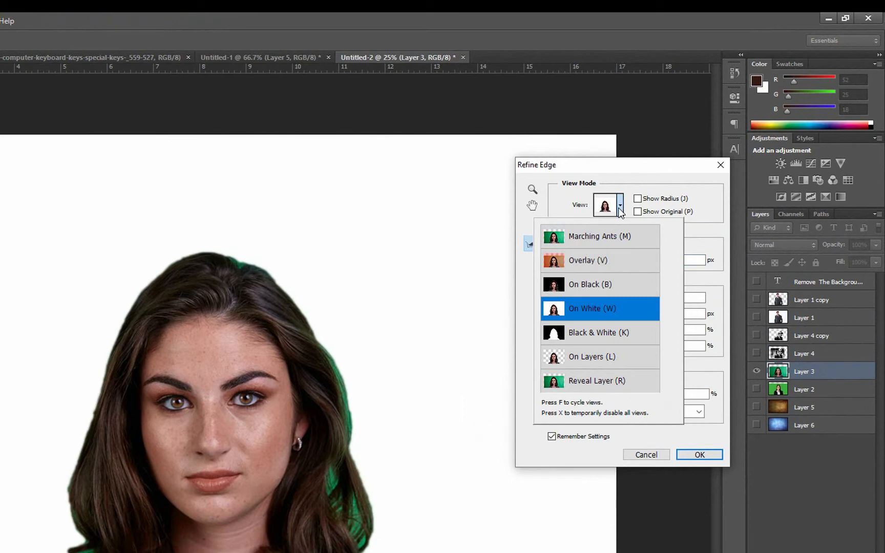
left_click(593, 242)
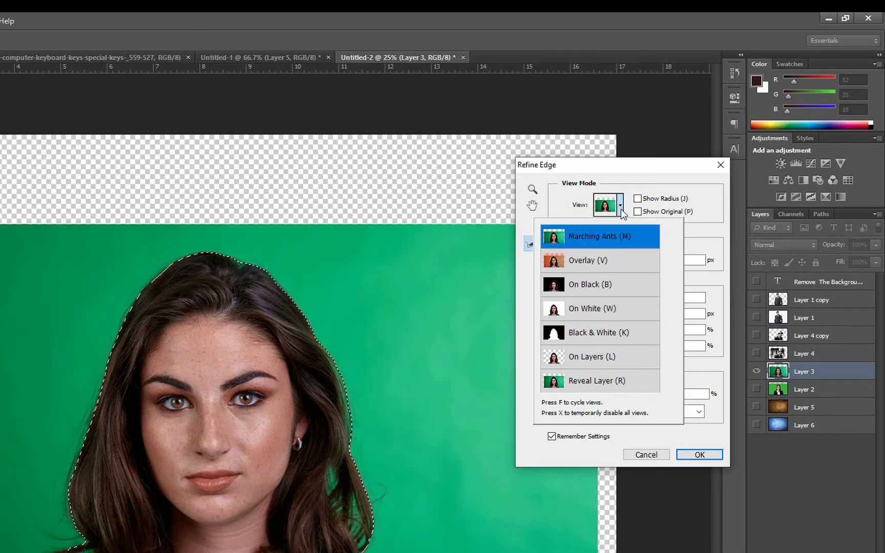
left_click(584, 309)
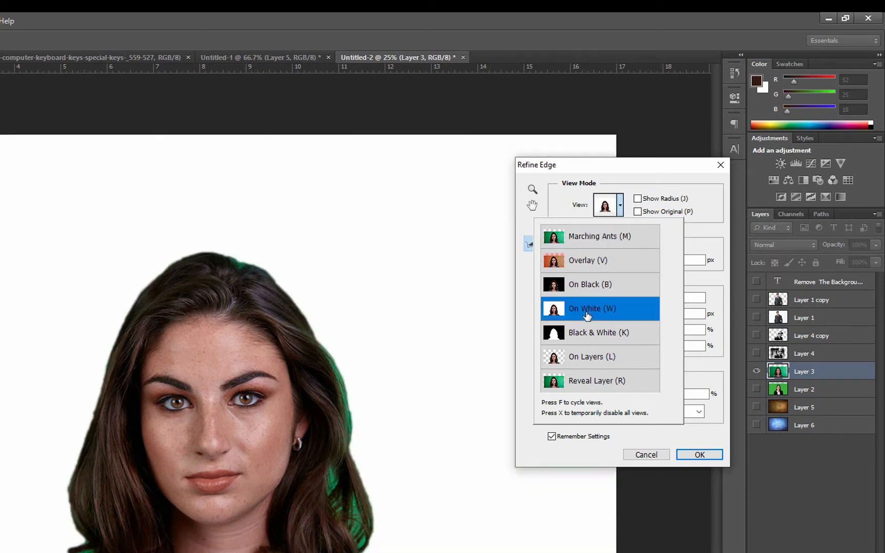
left_click(592, 289)
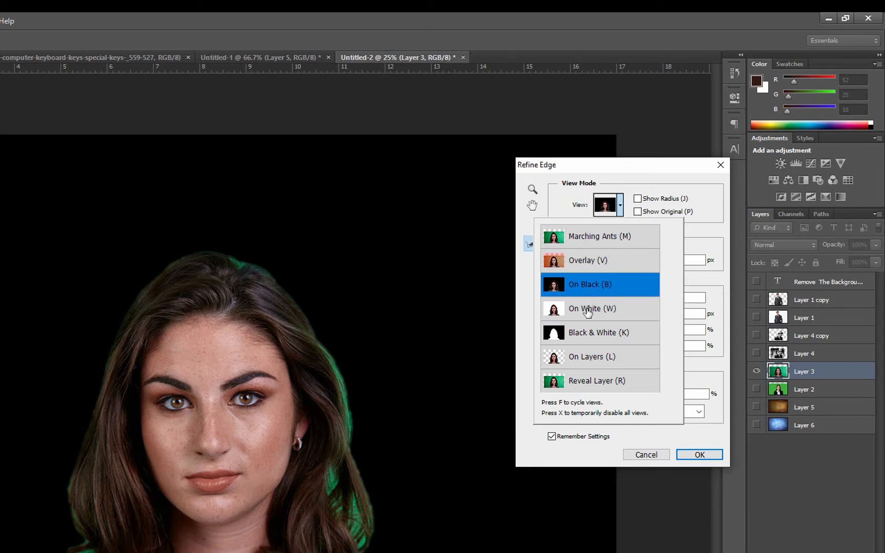
left_click(587, 309)
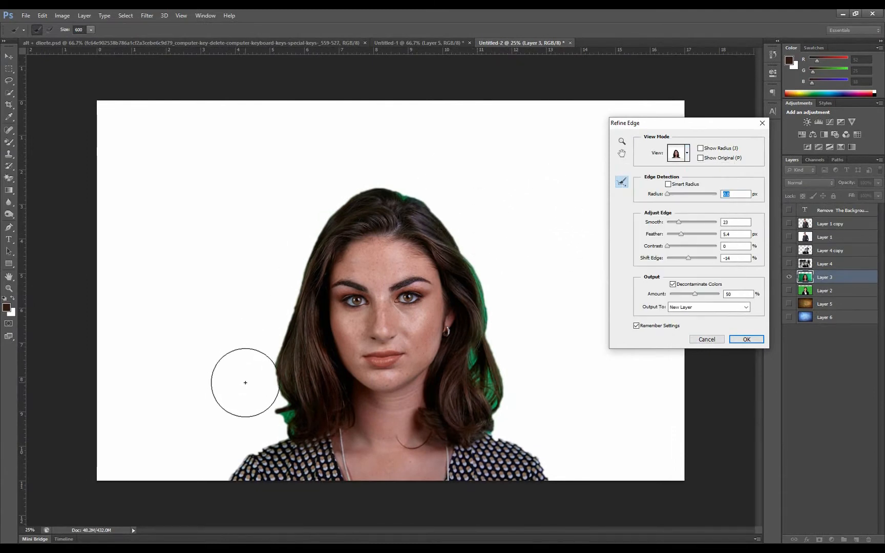
Step: Brush Refine Radius along the woman's shoulders and hair outline to remove the green fringe, enlarging the brush from 600 to 1000
mouse_move(224, 448)
left_mouse_down()
mouse_move(247, 425)
mouse_move(270, 432)
mouse_move(261, 339)
mouse_move(272, 278)
mouse_move(298, 218)
mouse_move(340, 174)
mouse_move(423, 182)
mouse_move(443, 193)
mouse_move(470, 224)
mouse_move(496, 293)
left_mouse_up()
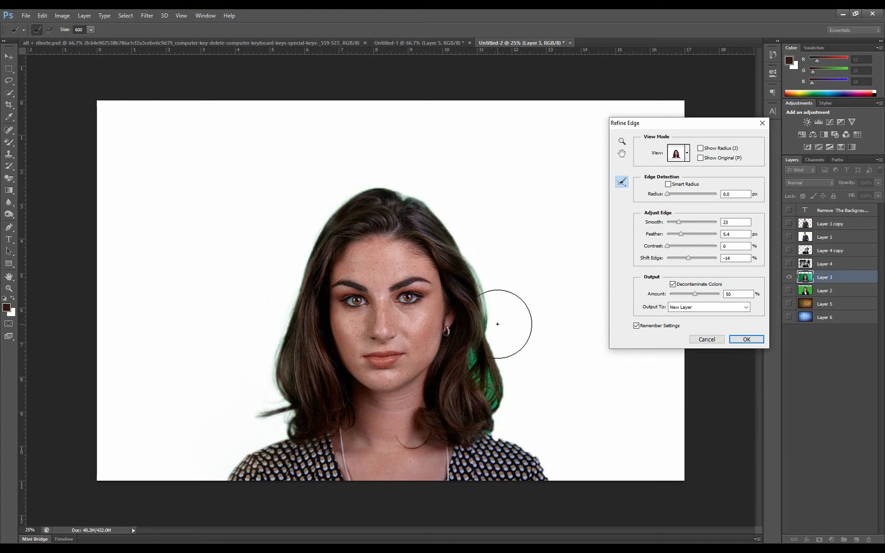
key("bracketright")
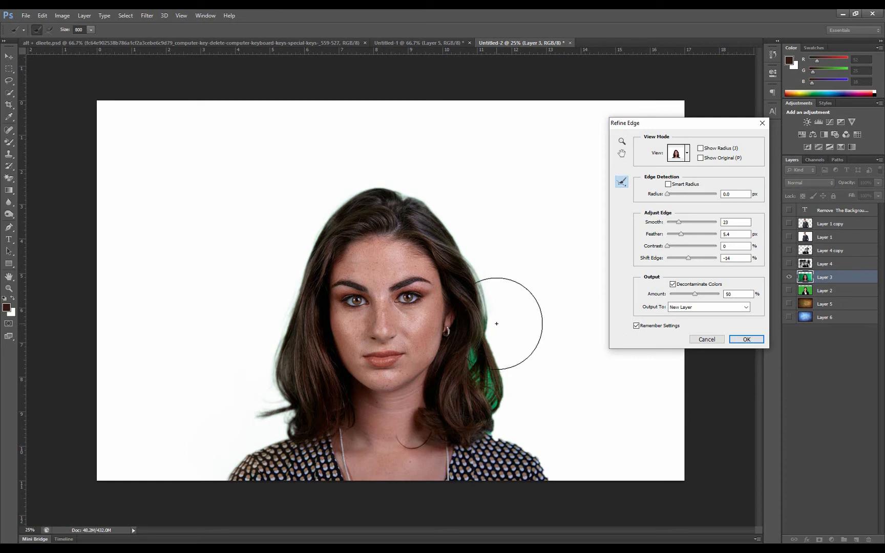
key("bracketright")
mouse_move(504, 323)
left_mouse_down()
mouse_move(509, 312)
mouse_move(524, 404)
mouse_move(583, 431)
left_mouse_up()
key("bracketright")
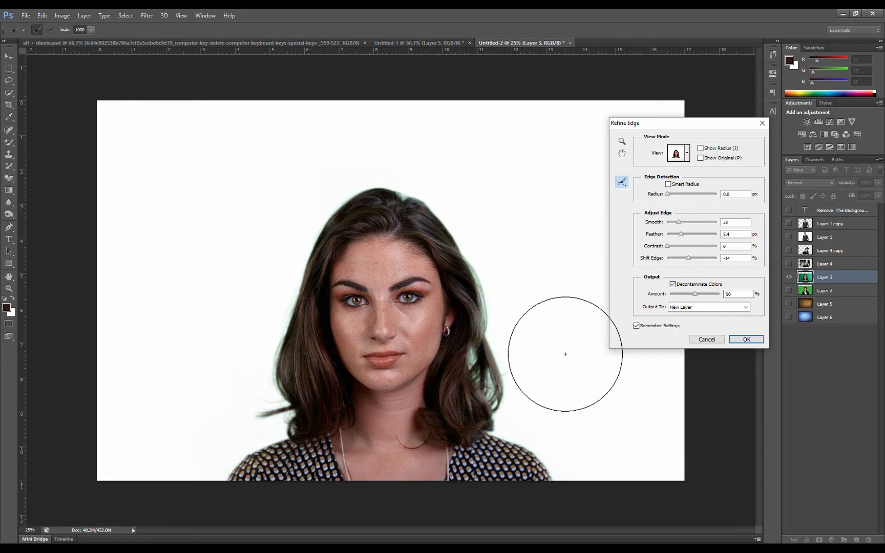
Step: Output the woman's refined cutout to a new layer and show the brown-orange Layer 5 backdrop behind it
left_click(747, 340)
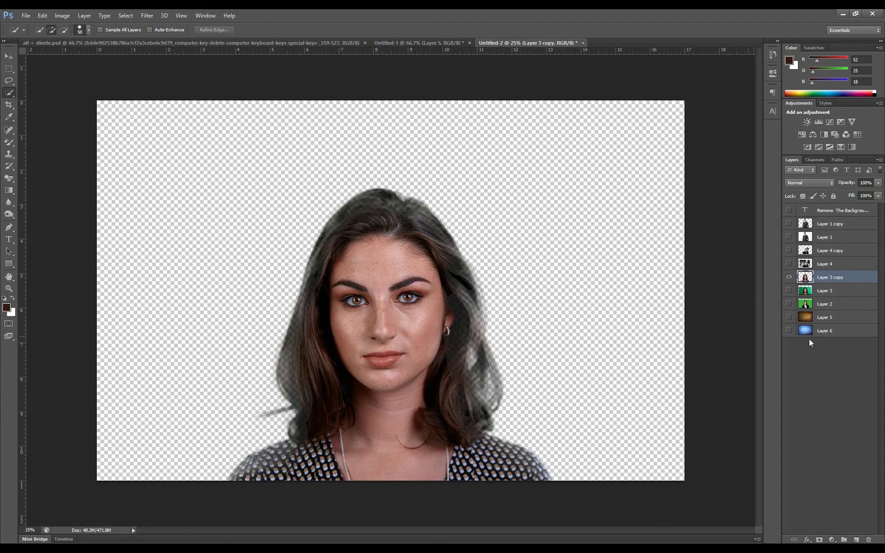
left_click(787, 319)
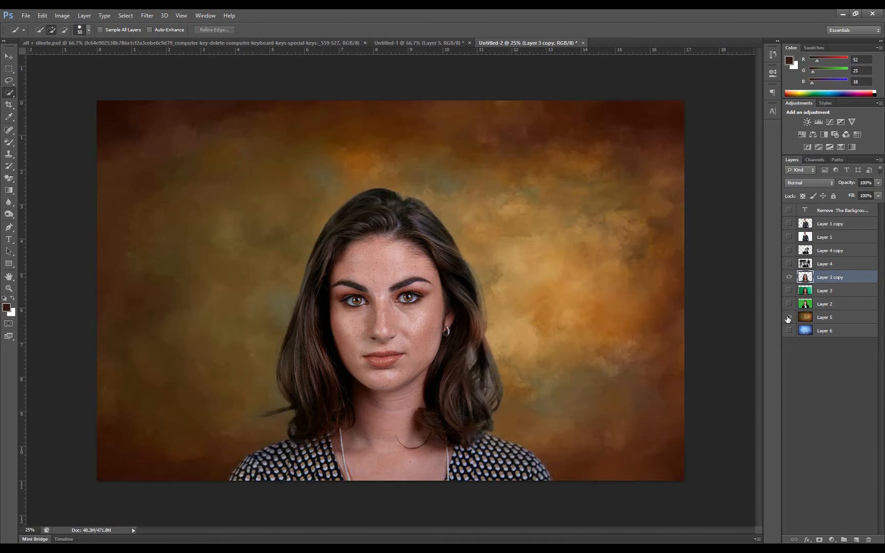